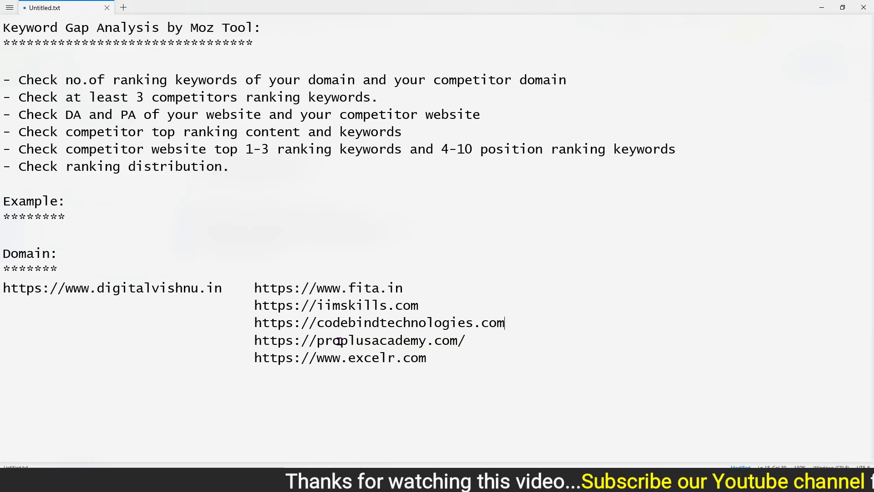
Switch to the browser and open Moz Pro's Keyword Gap tool under Competitive Research through SeoToolAdda.
key(alt+Tab)
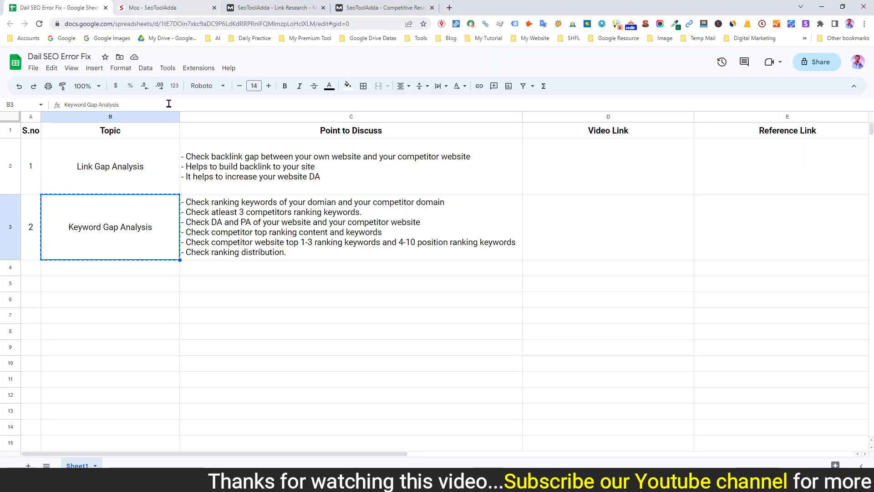
click(152, 7)
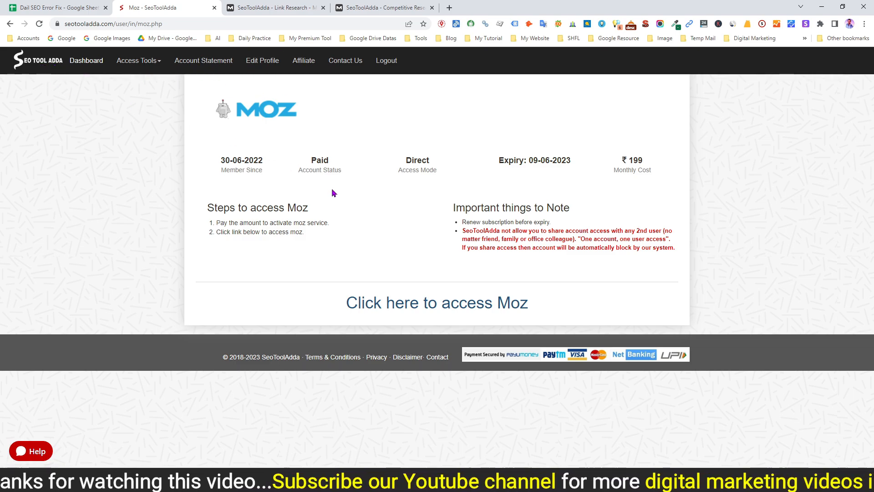
click(463, 308)
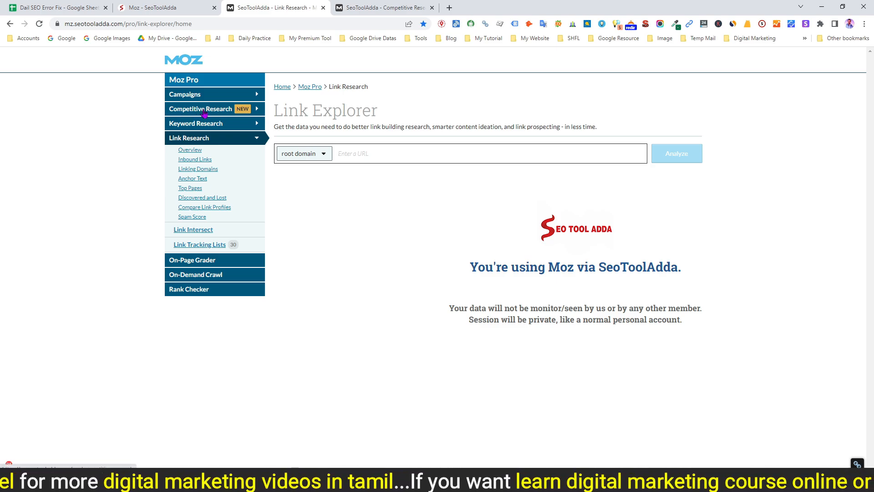
click(258, 109)
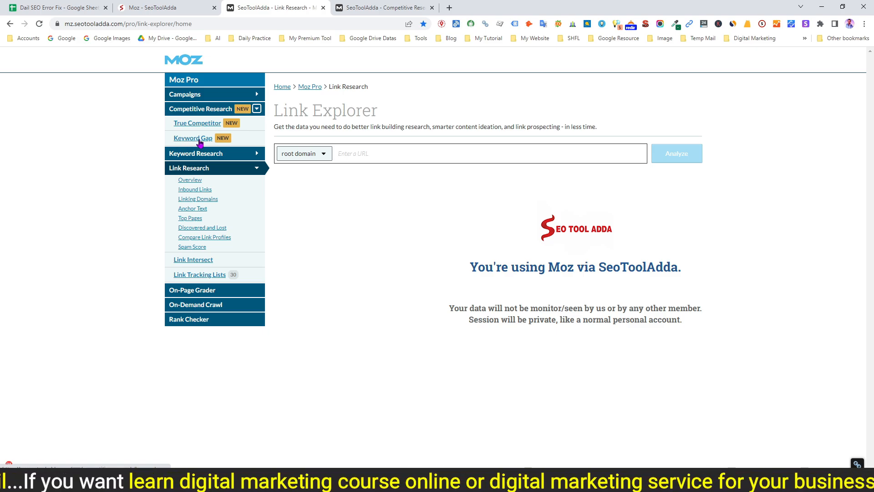
click(199, 141)
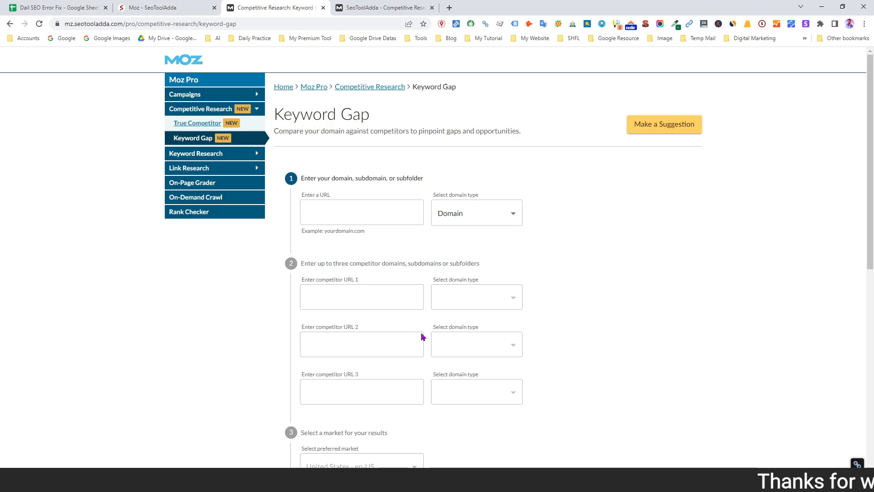
key(alt+Tab)
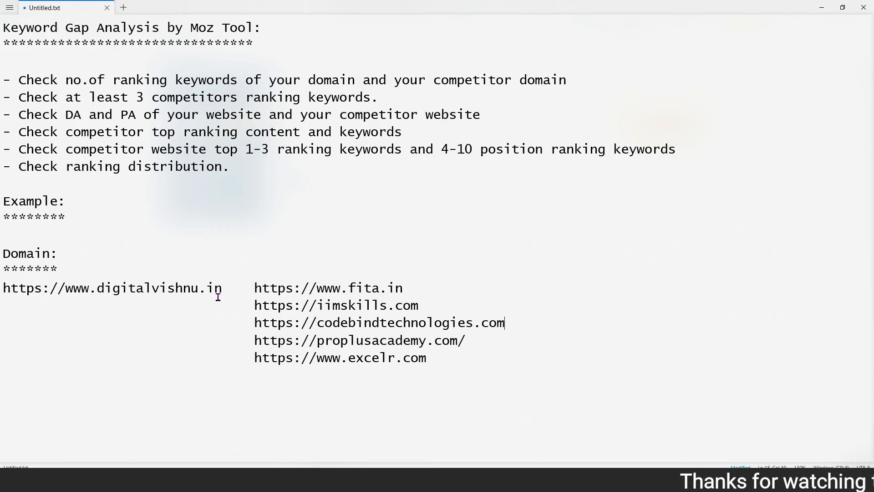
drag(220, 290, 2, 289)
key(ctrl+c)
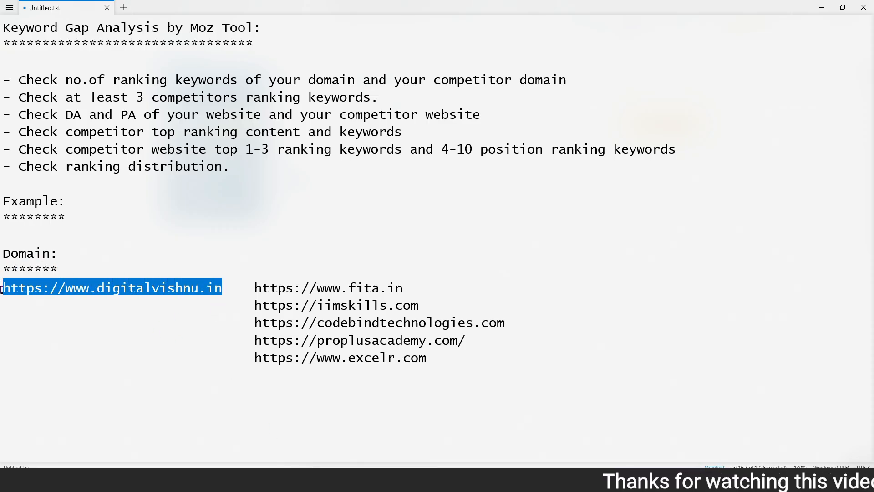
key(alt+Tab)
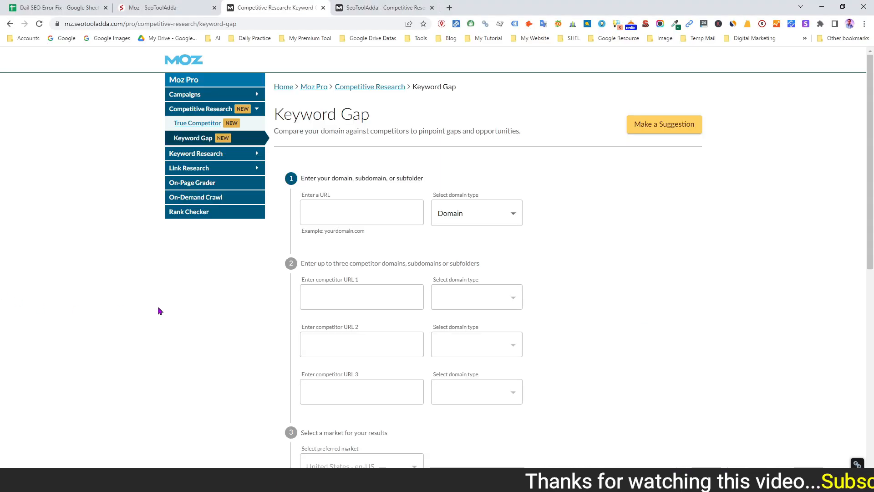
click(350, 221)
key(ctrl+v)
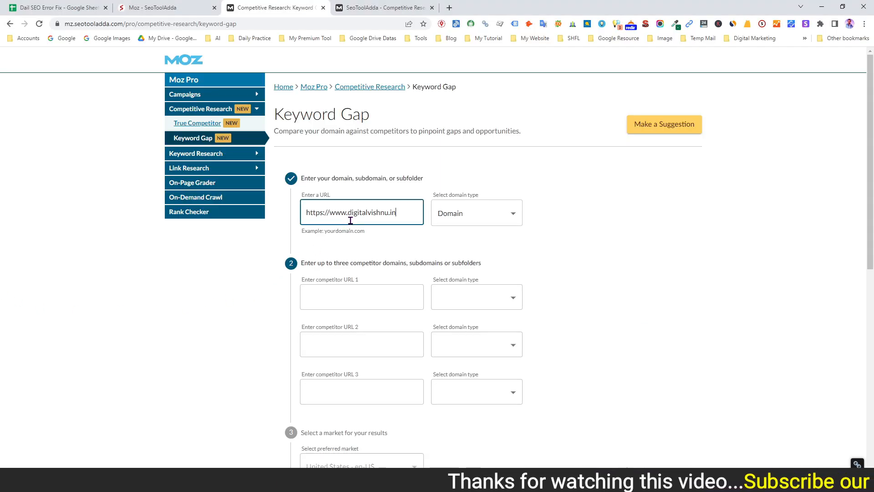
click(311, 289)
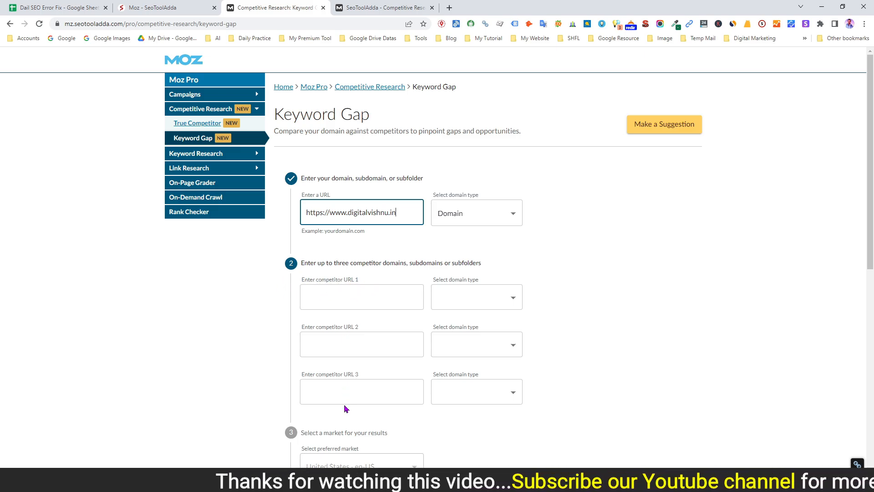
click(331, 299)
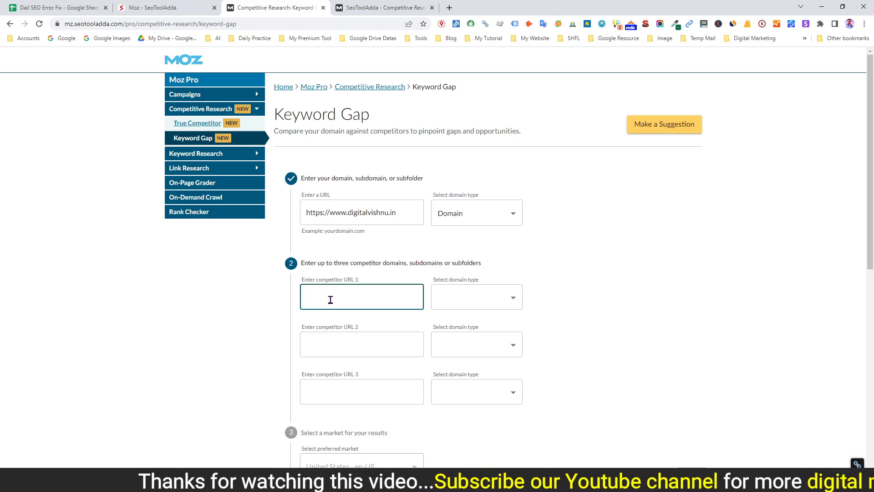
key(alt+Tab)
drag(419, 288, 252, 287)
key(ctrl+c)
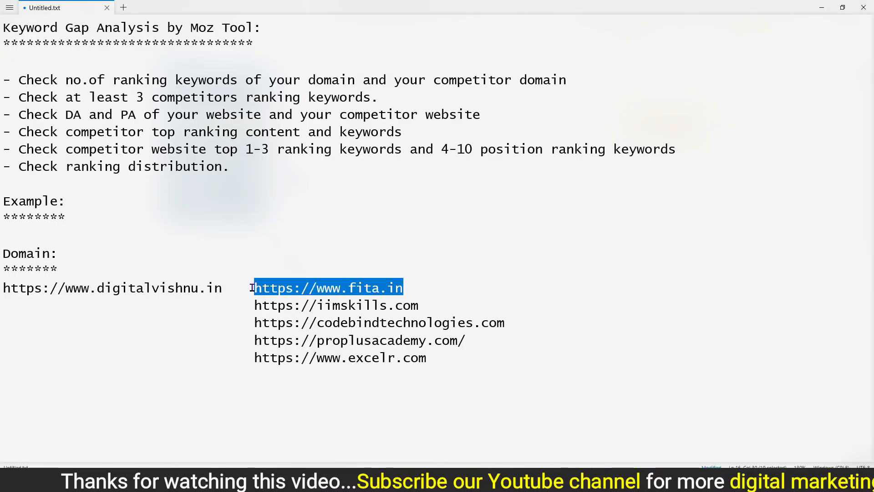
key(alt+Tab)
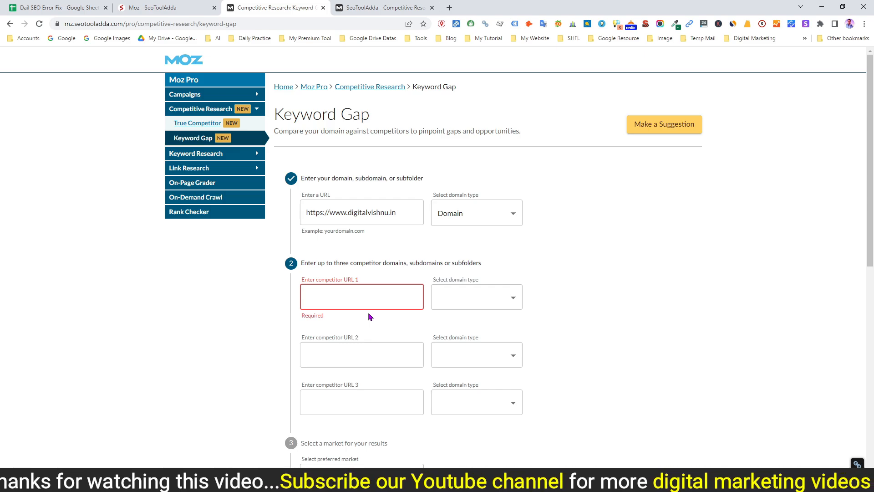
key(ctrl+v)
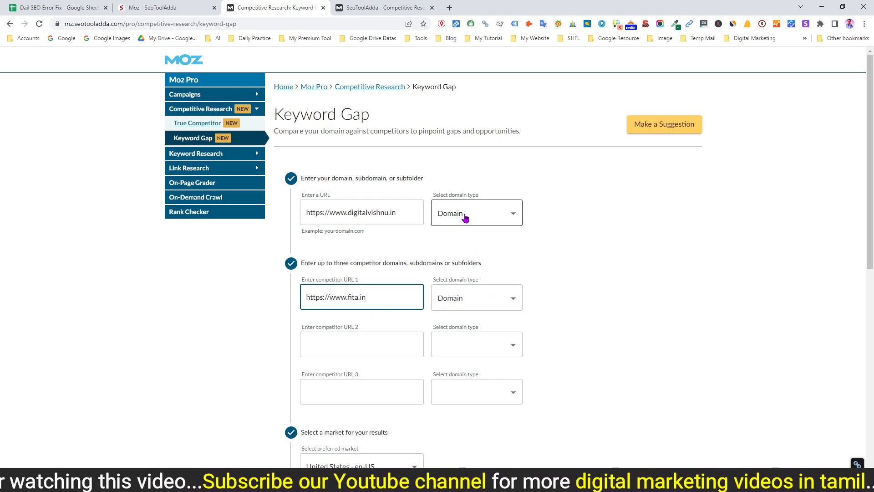
click(470, 306)
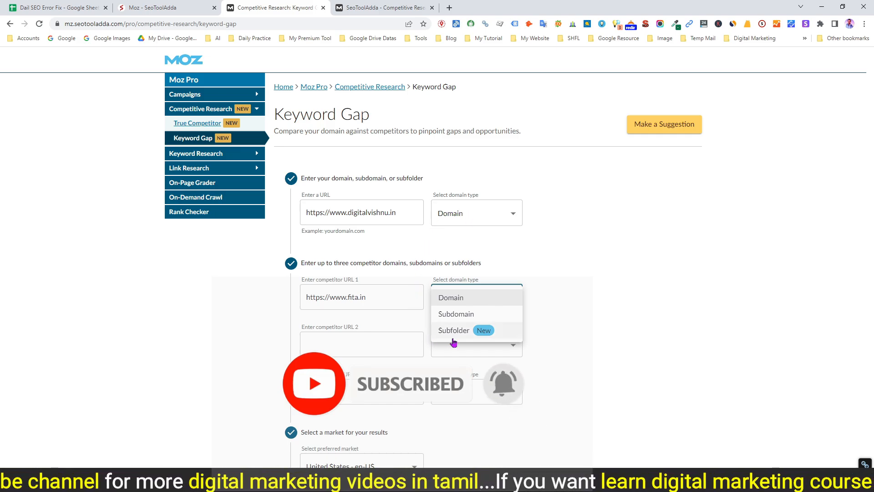
click(511, 298)
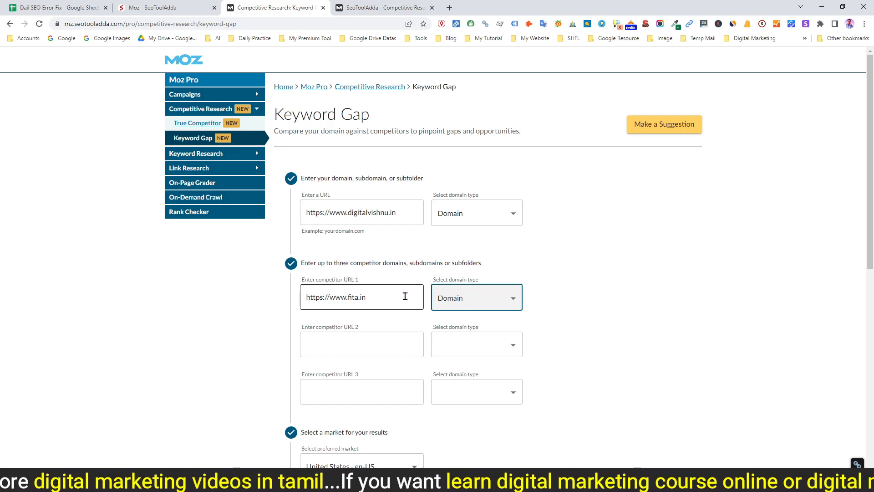
click(328, 351)
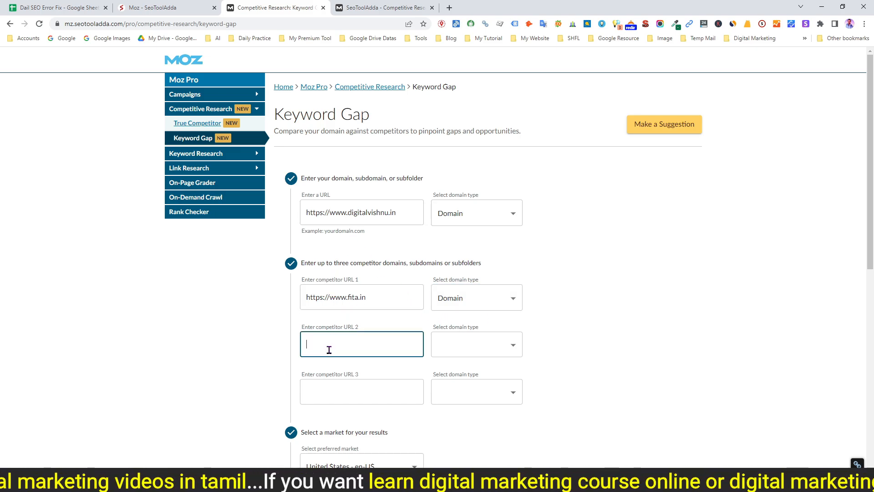
key(alt+Tab)
drag(254, 306, 443, 309)
key(ctrl+c)
key(alt+Tab)
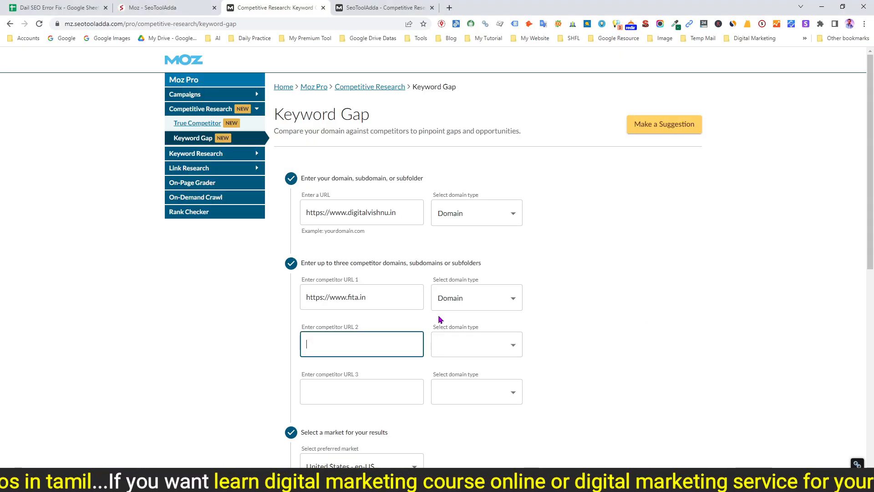
key(ctrl+v)
click(340, 391)
key(alt+Tab)
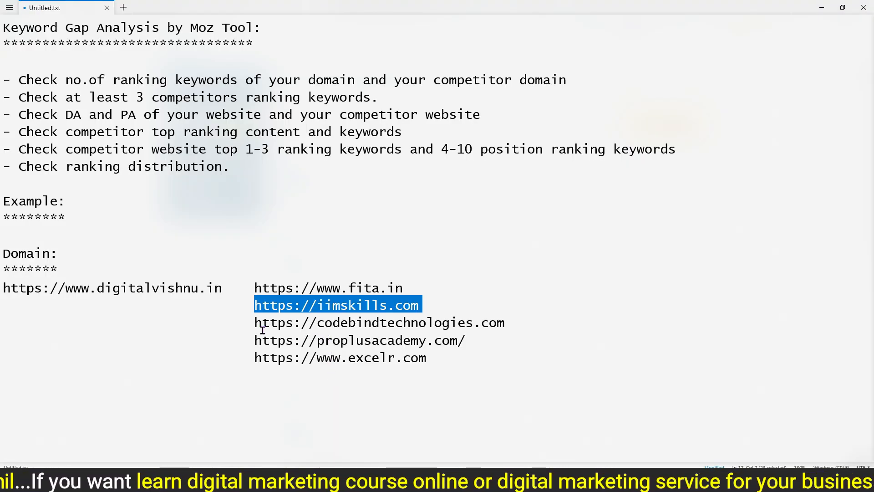
drag(255, 322, 549, 321)
key(ctrl+c)
key(alt+Tab)
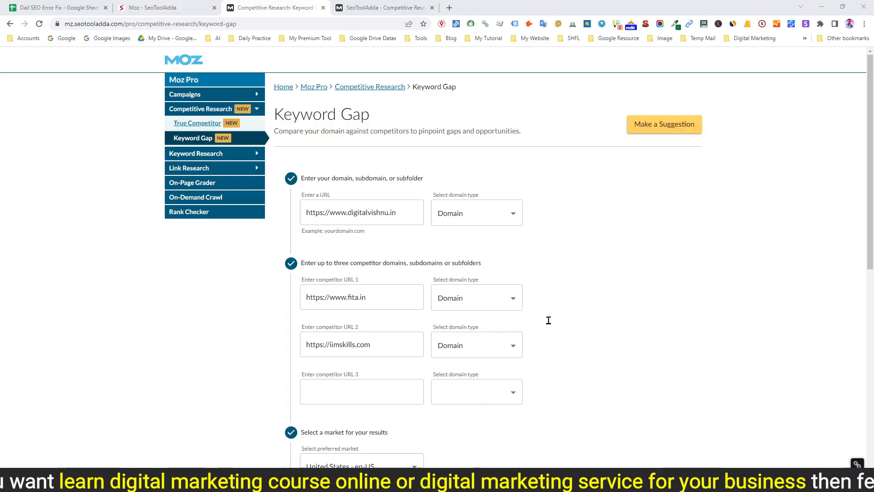
key(ctrl+v)
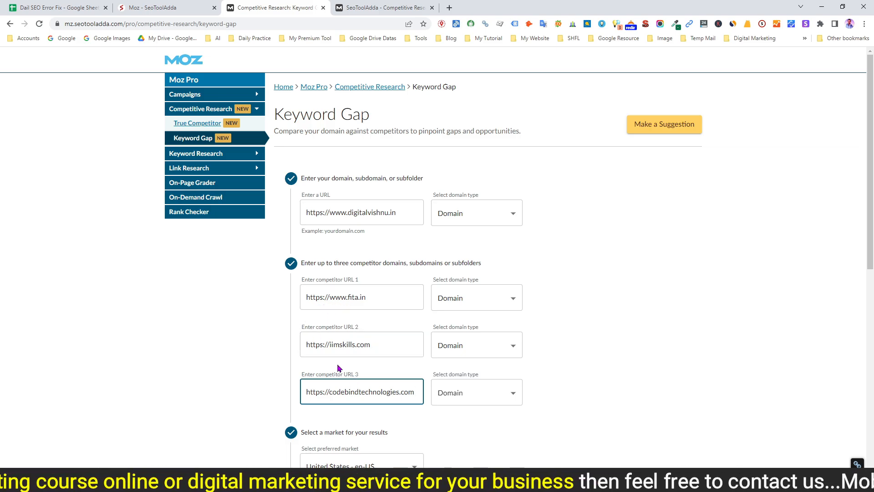
Keep United States - en-US as the preferred market and run the competitor analysis.
scroll(368, 375, down, 1)
scroll(368, 374, down, 2)
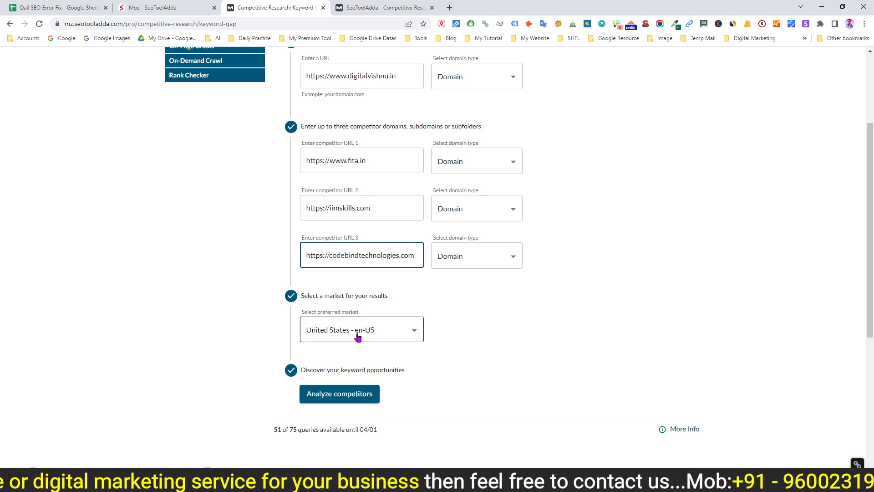
click(410, 334)
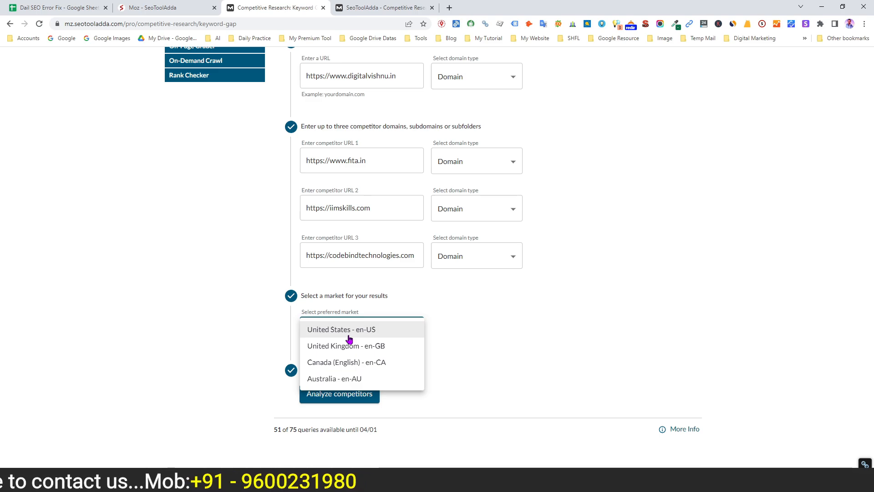
click(507, 335)
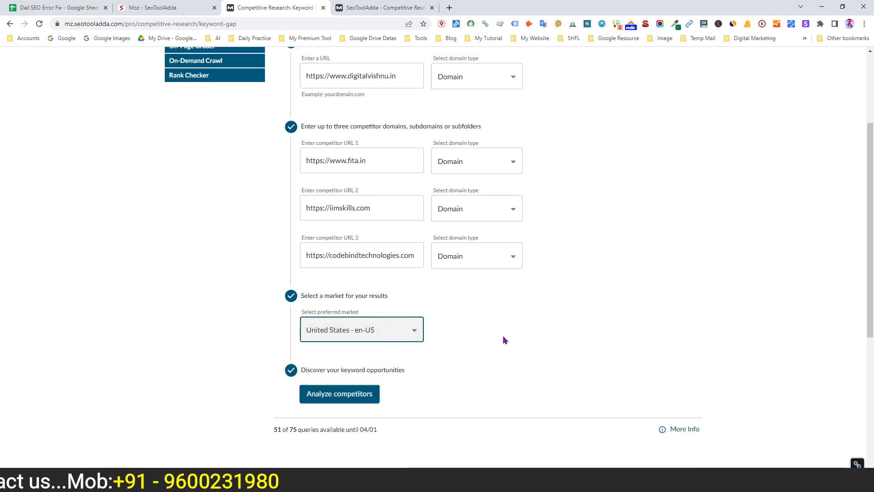
click(333, 396)
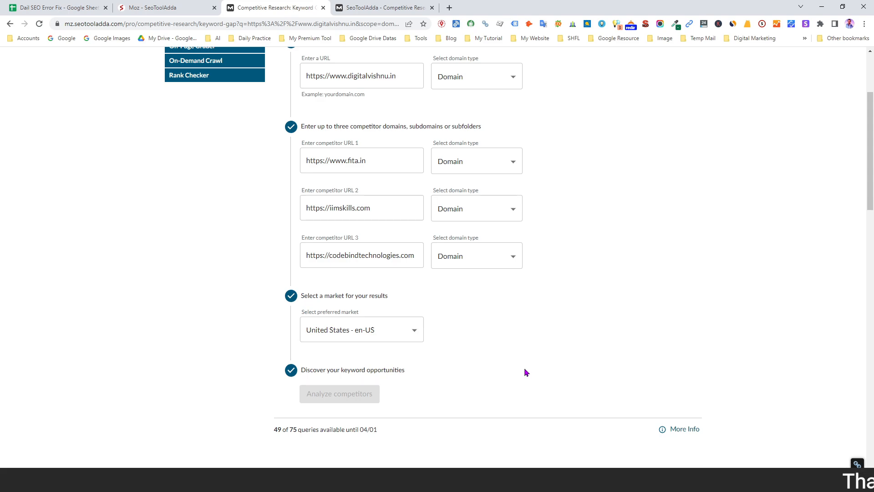
Examine the Site Overview results and open digitalvishnu.in's ranking keywords in a new browser tab to review the list.
scroll(526, 373, down, 6)
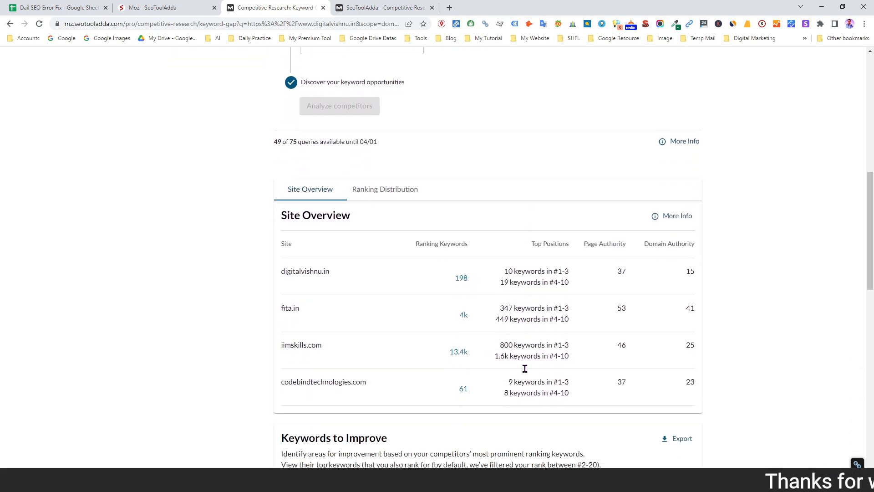
scroll(526, 373, down, 2)
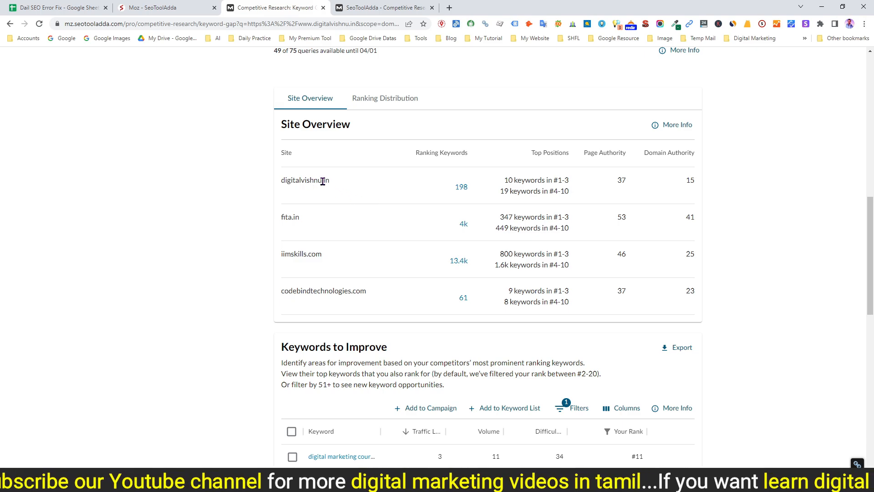
right_click(464, 189)
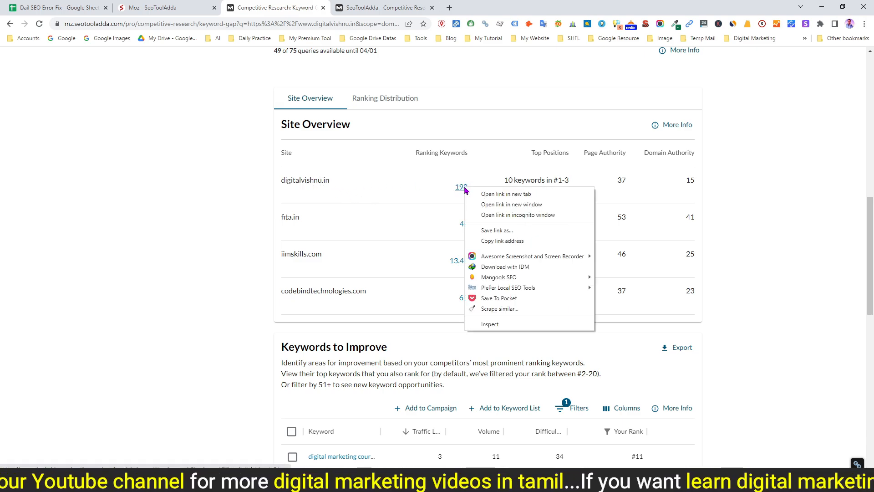
click(477, 194)
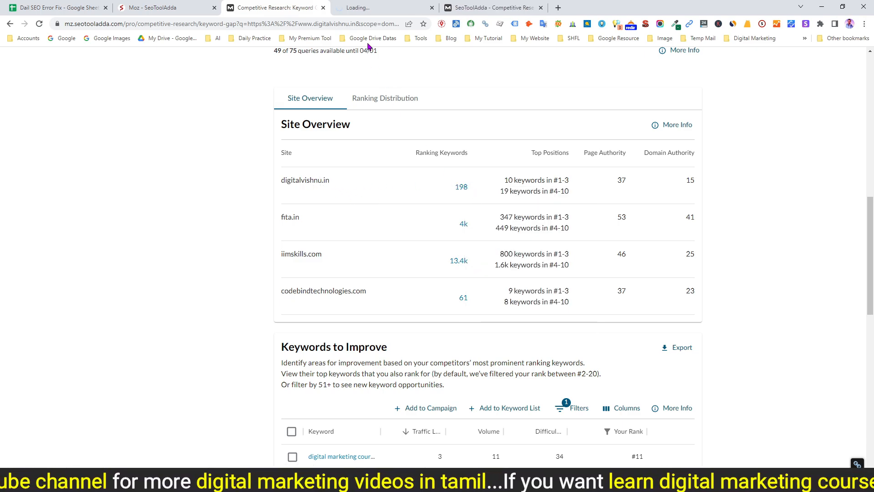
click(372, 11)
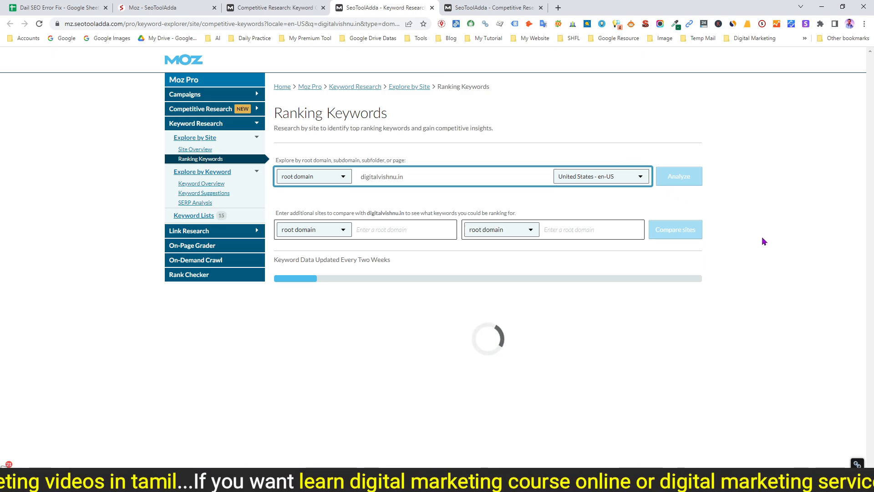
scroll(764, 241, down, 6)
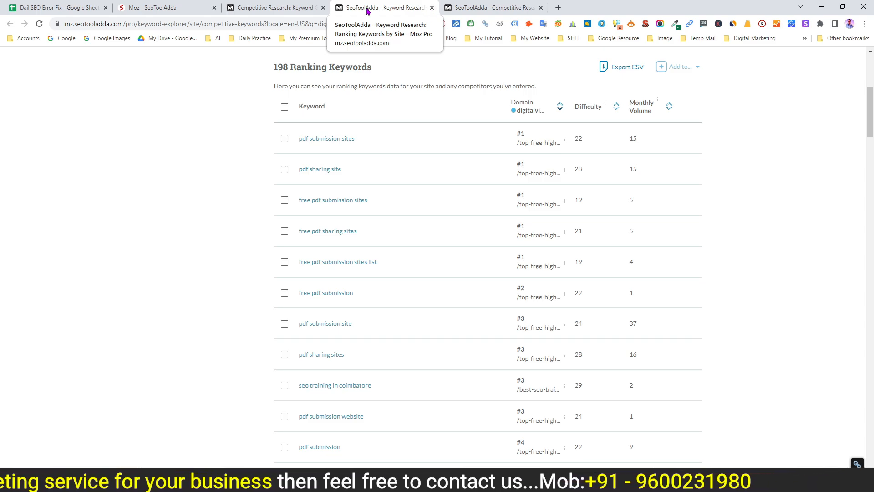
Compare the Site Overview with the ranking keywords list, and view the Ranking Distribution chart in the Keyword Gap results.
click(263, 7)
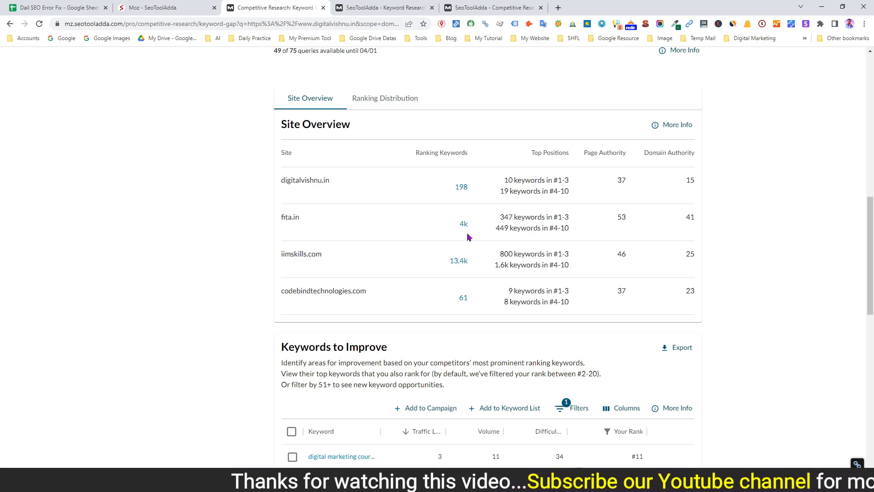
click(387, 9)
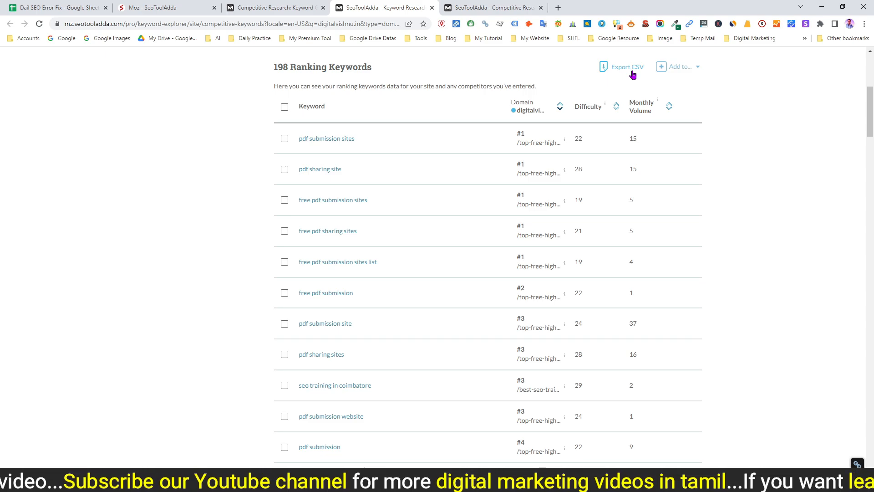
click(273, 7)
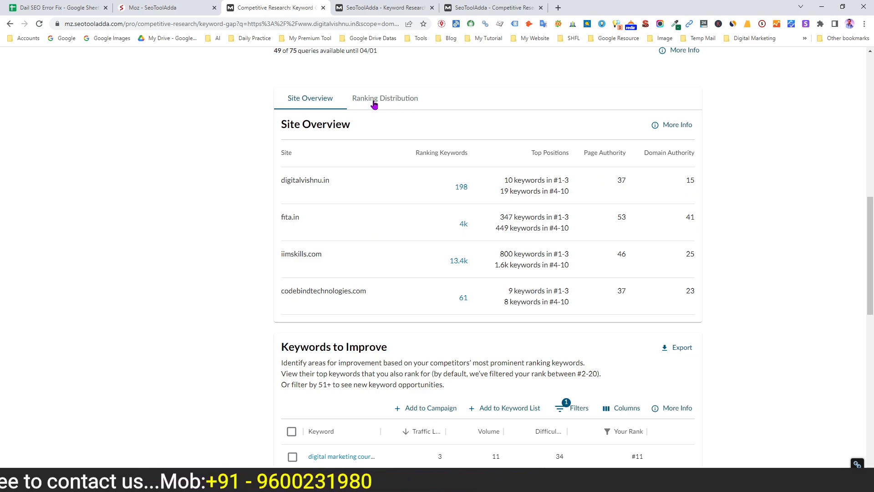
click(402, 104)
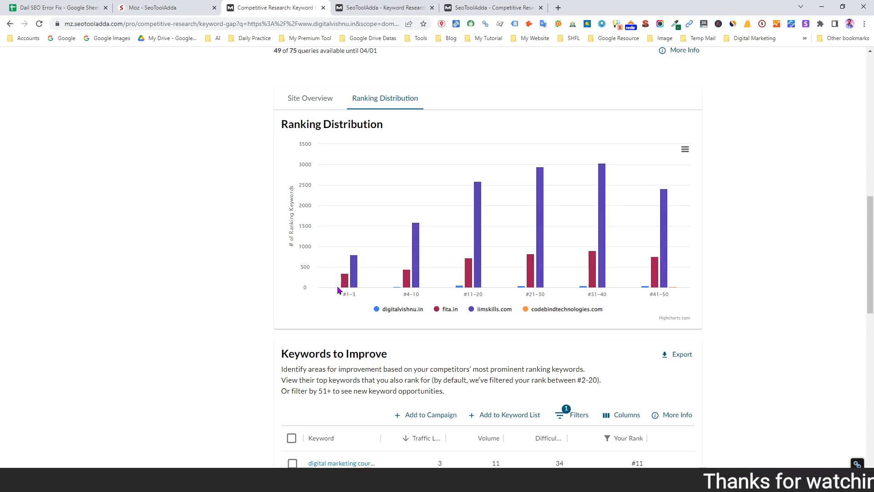
Examine the Keywords to Improve table, comparing digitalvishnu.in's rank with the fita.in, iimskills.com and codebindtechnologies.com rank columns for each keyword.
mouse_move(340, 291)
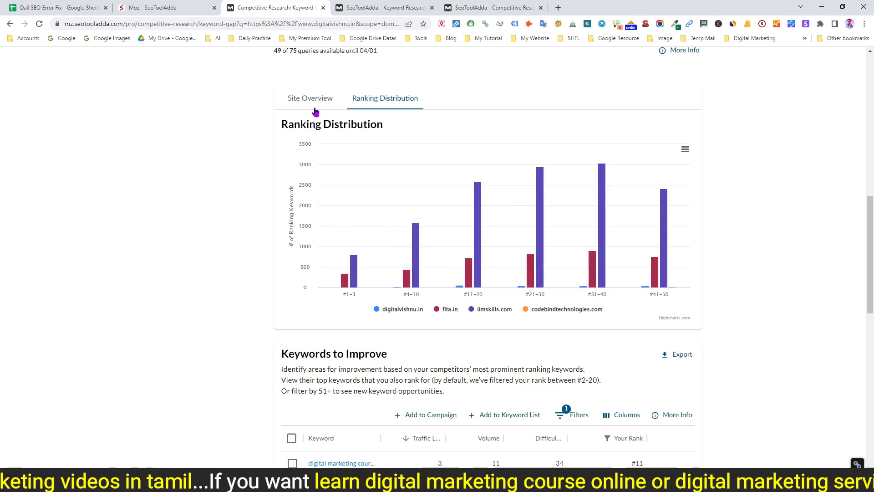
scroll(223, 255, down, 3)
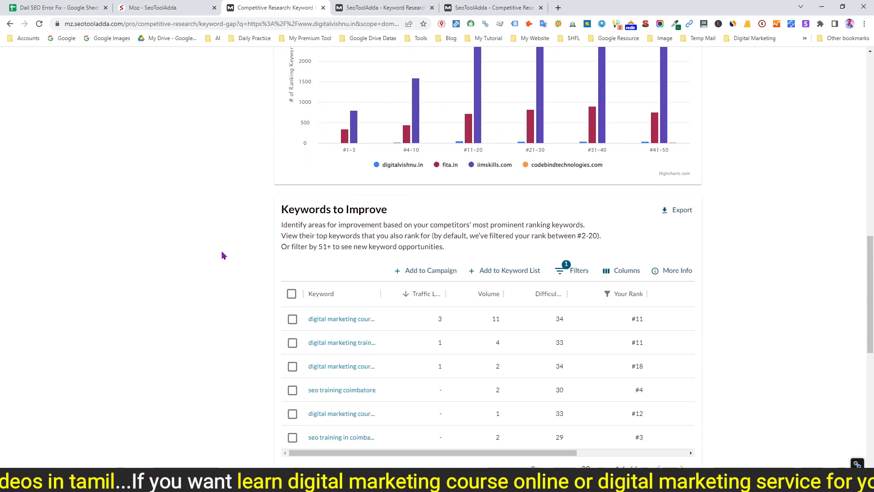
scroll(223, 255, down, 2)
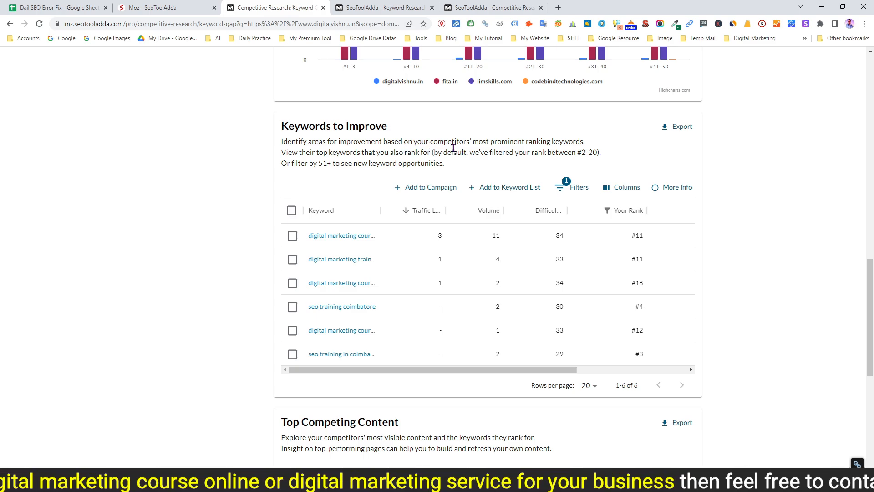
drag(433, 142, 509, 142)
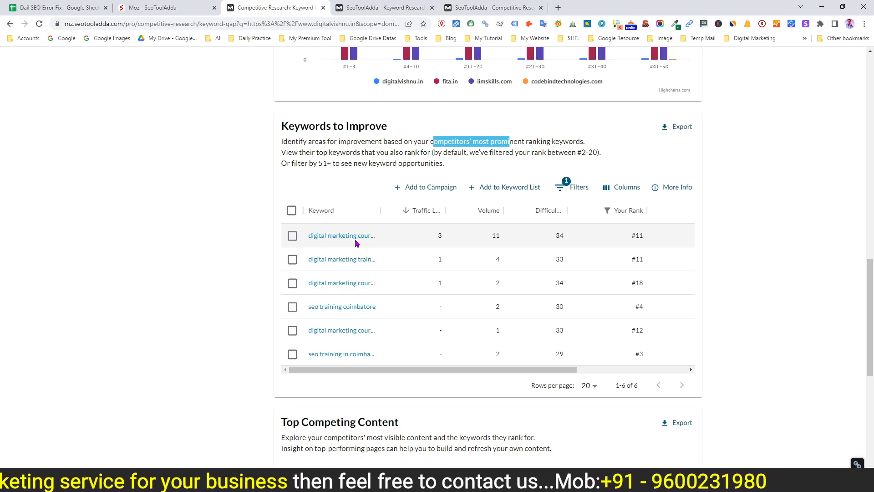
drag(364, 367, 469, 368)
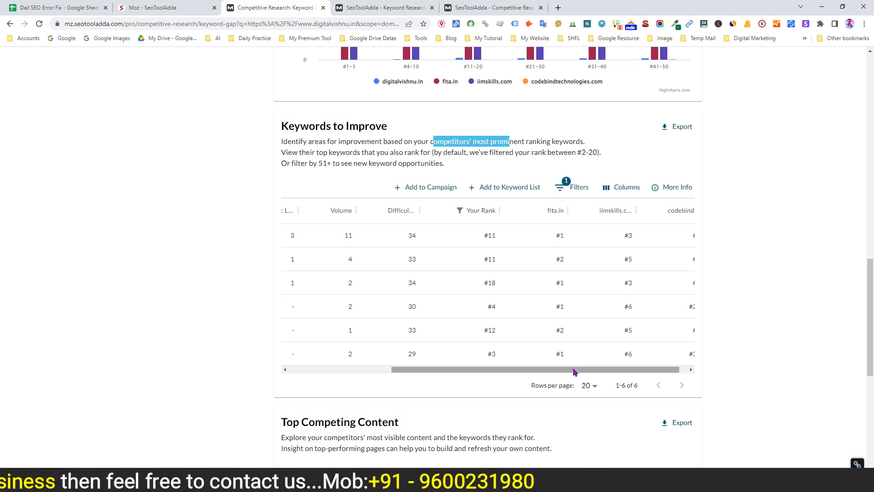
drag(573, 368, 400, 375)
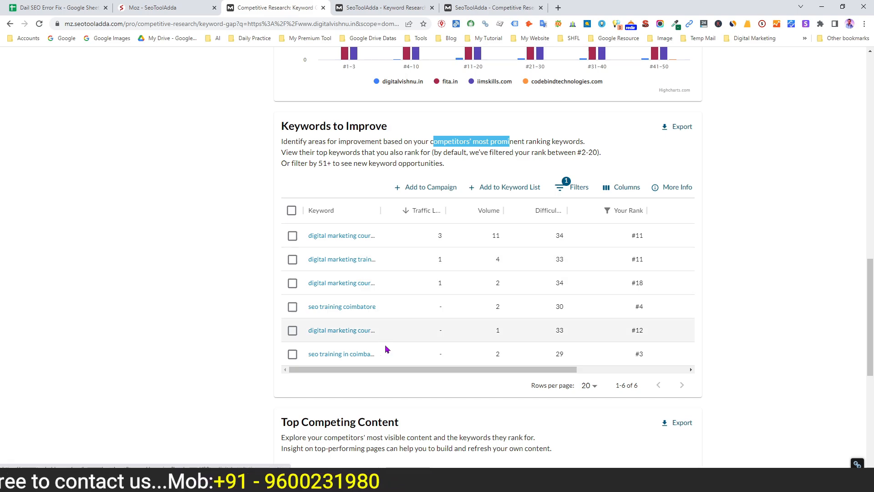
drag(392, 372, 553, 379)
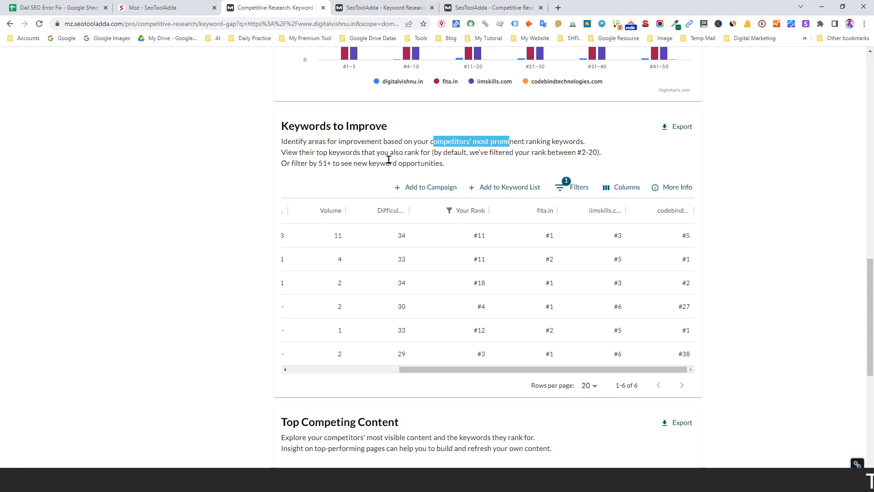
drag(459, 370, 320, 370)
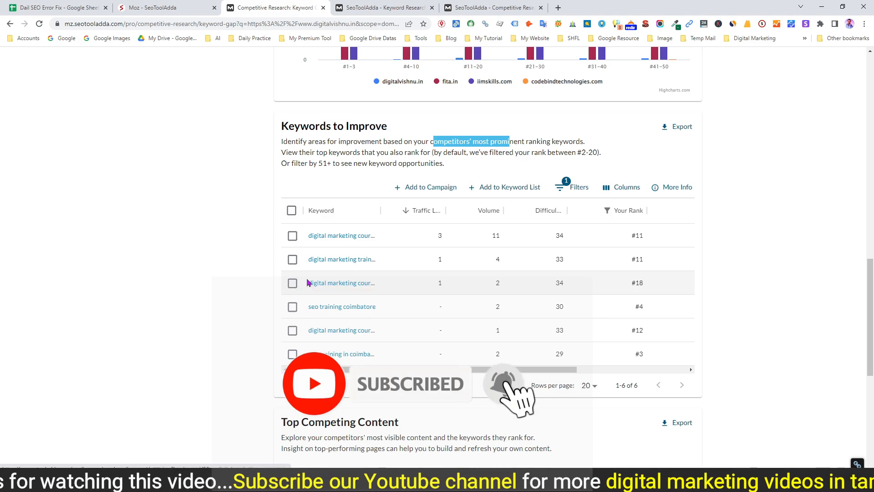
Review the Top Competing Content URLs with their top ranking keywords, and recheck the competitor rank columns in Keywords to Improve.
scroll(198, 283, down, 5)
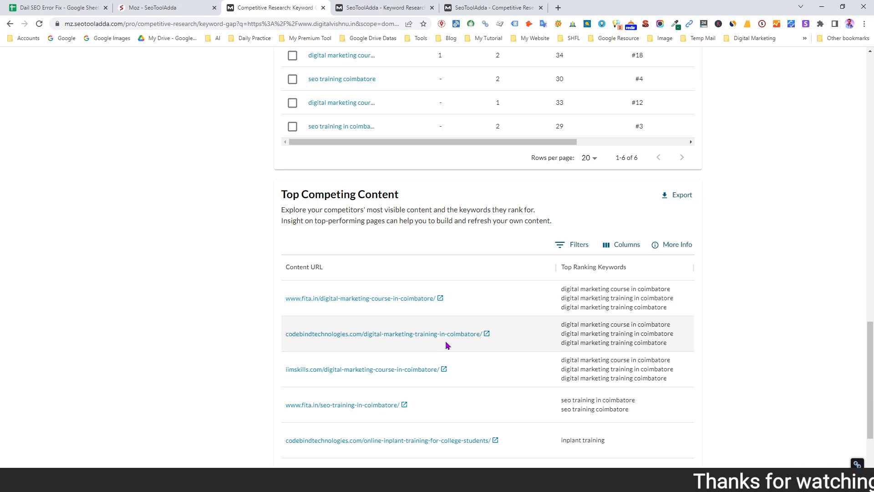
scroll(391, 348, down, 2)
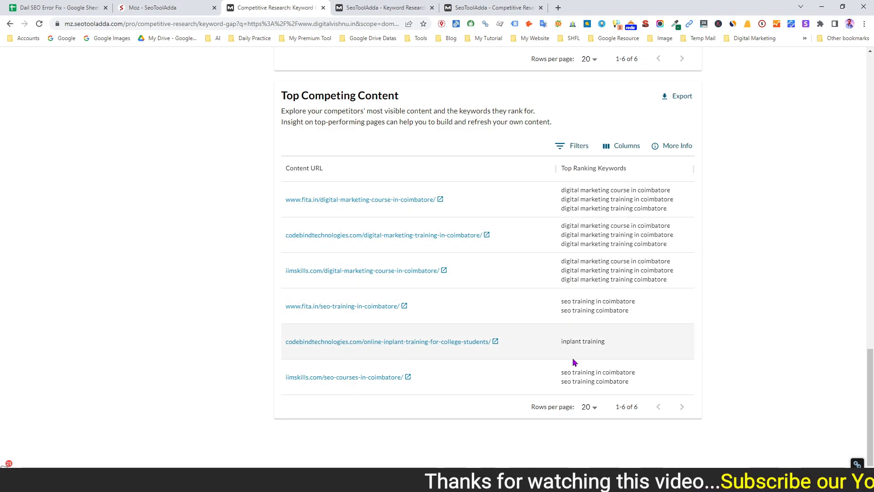
scroll(575, 333, up, 2)
scroll(574, 333, up, 3)
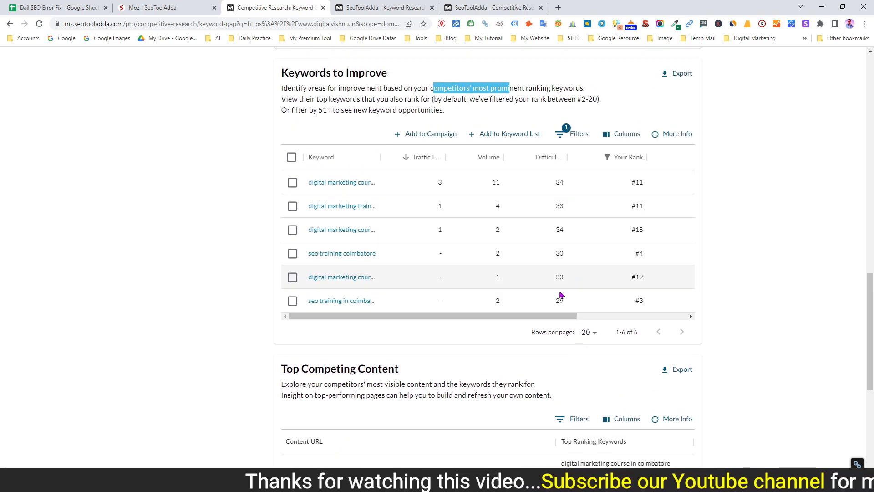
drag(548, 316, 678, 323)
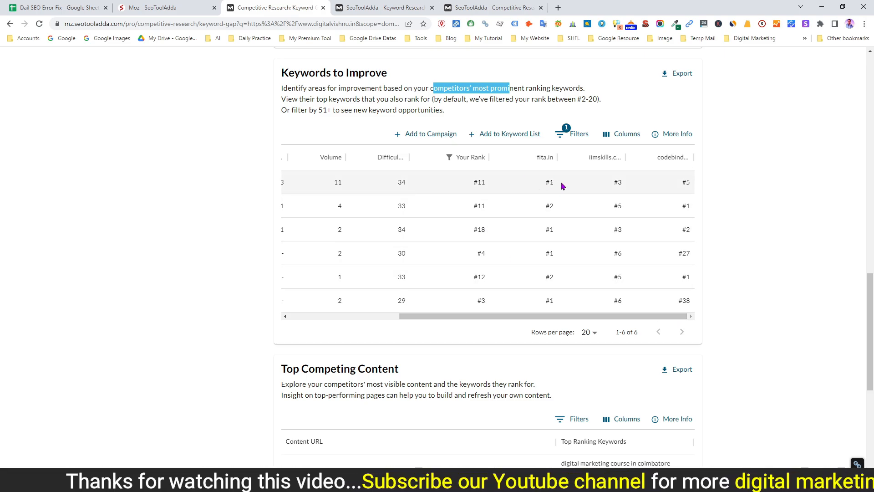
Switch the results from Ranking Distribution back to Site Overview to review the four sites' ranking keywords and authority metrics.
scroll(460, 283, up, 6)
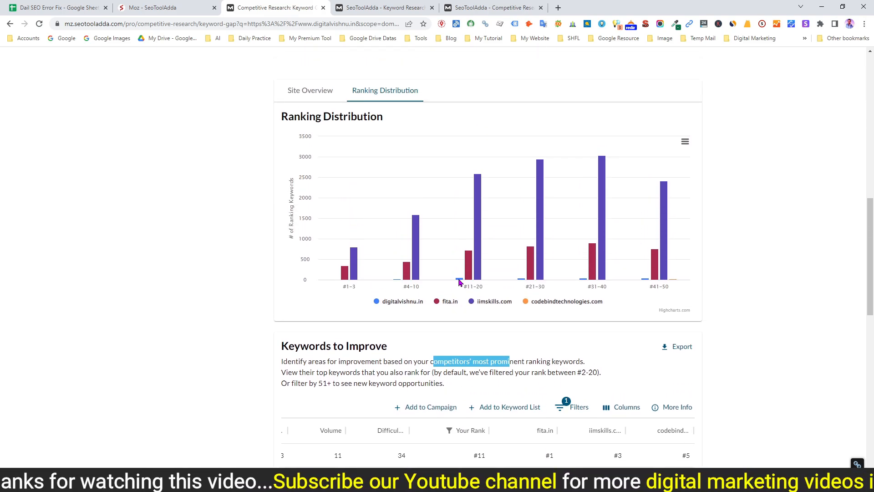
click(305, 93)
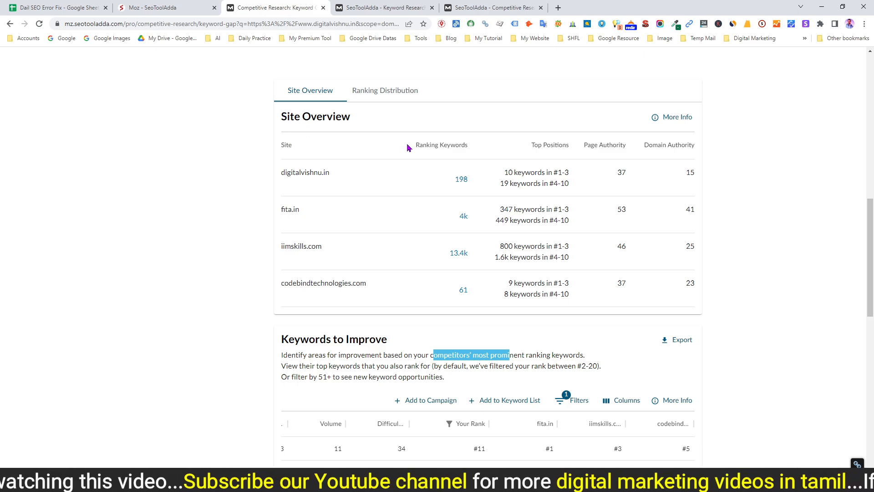
scroll(472, 297, up, 4)
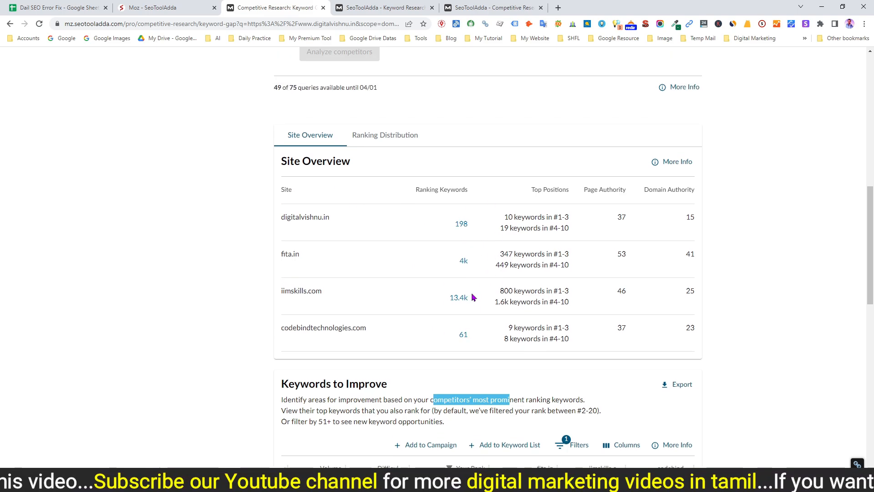